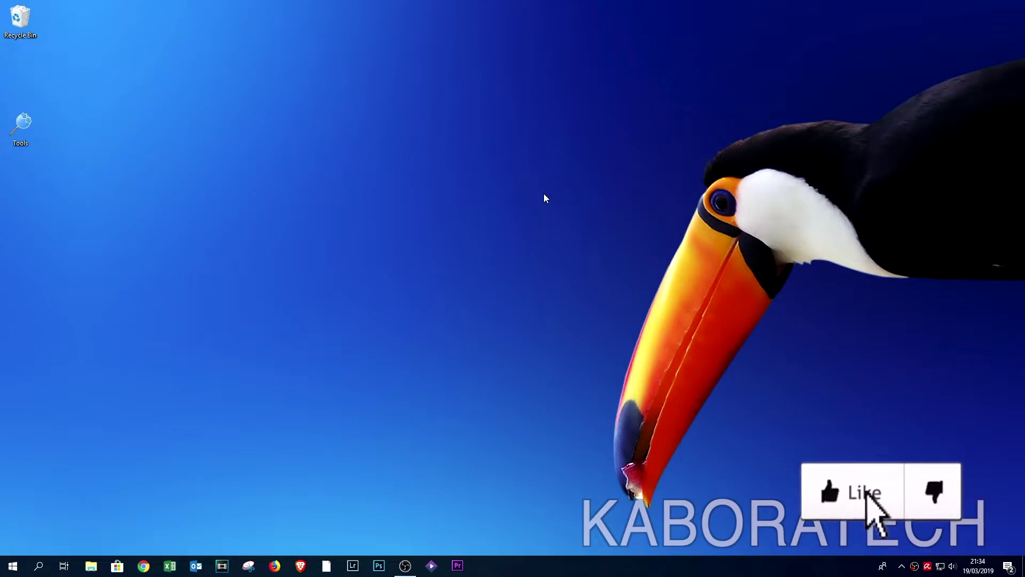
Launch Macrium Reflect from search and clone the ADATA Windows disk to the 223.57 GB Kingston SSD
click(35, 567)
text(mag)
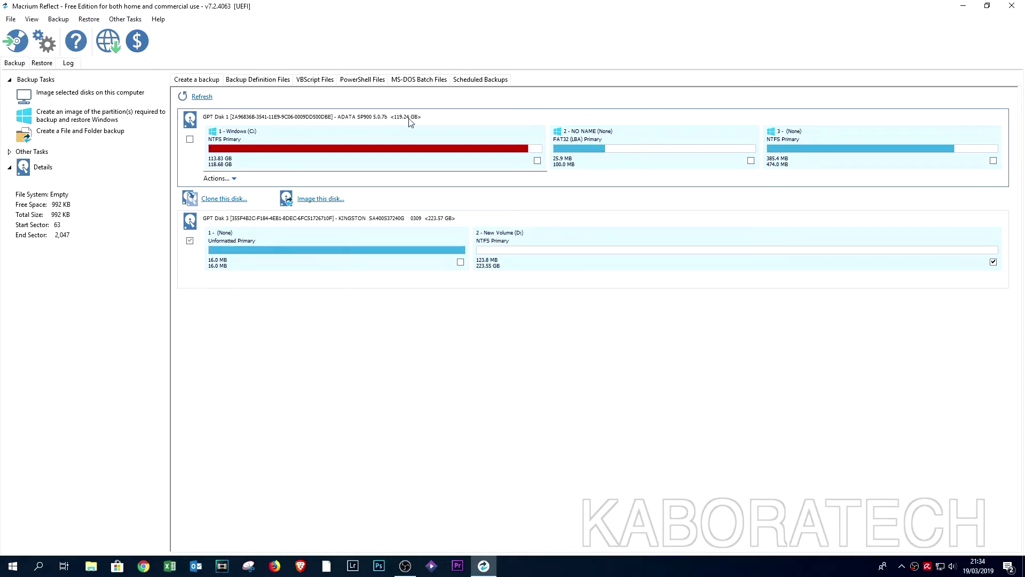
click(228, 200)
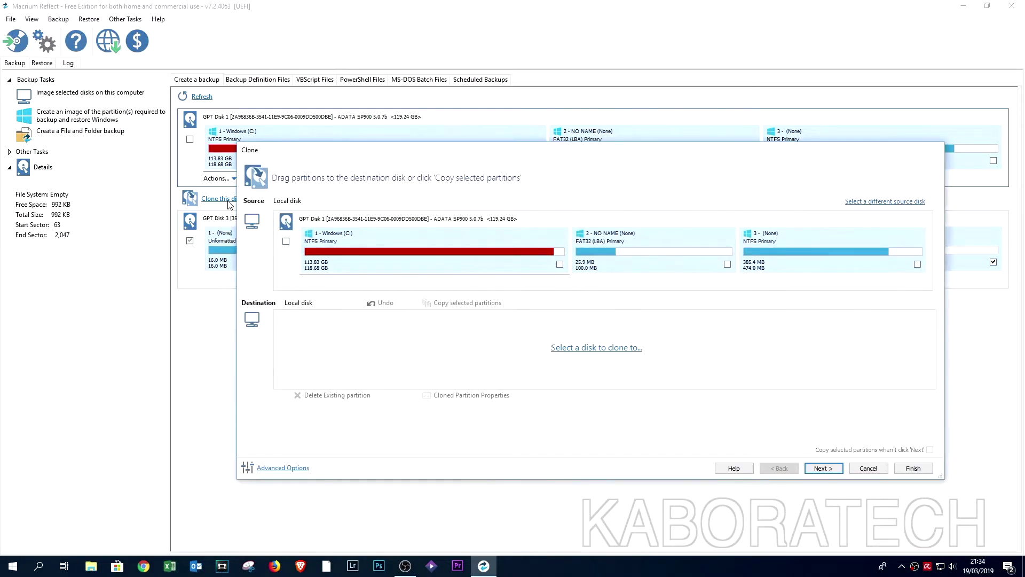
click(600, 349)
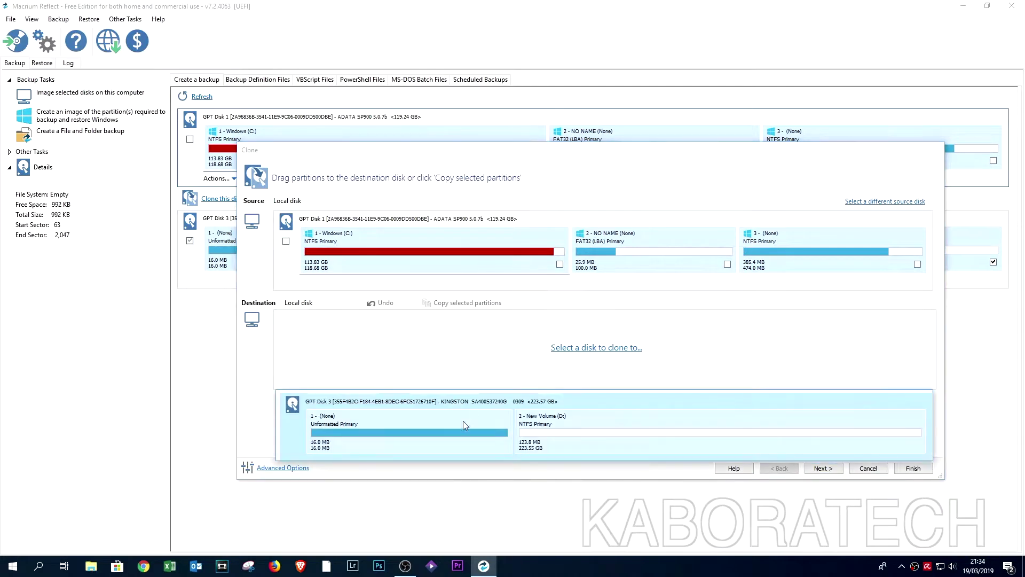
click(432, 441)
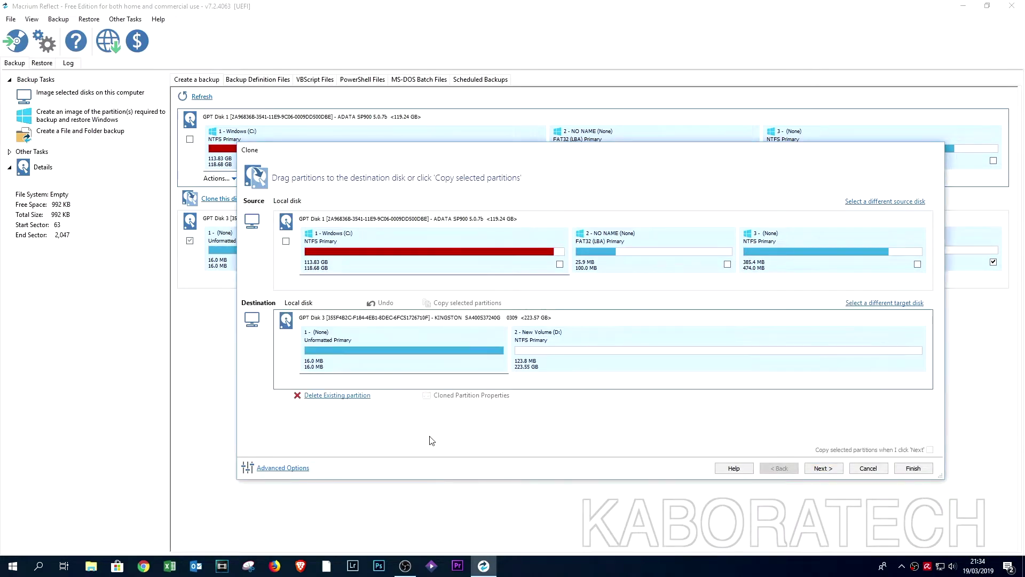
Delete the SSD's 16 MB and New Volume (D:) partitions, then copy NO NAME, 474 MB NTFS and Windows (C:) onto it
click(350, 397)
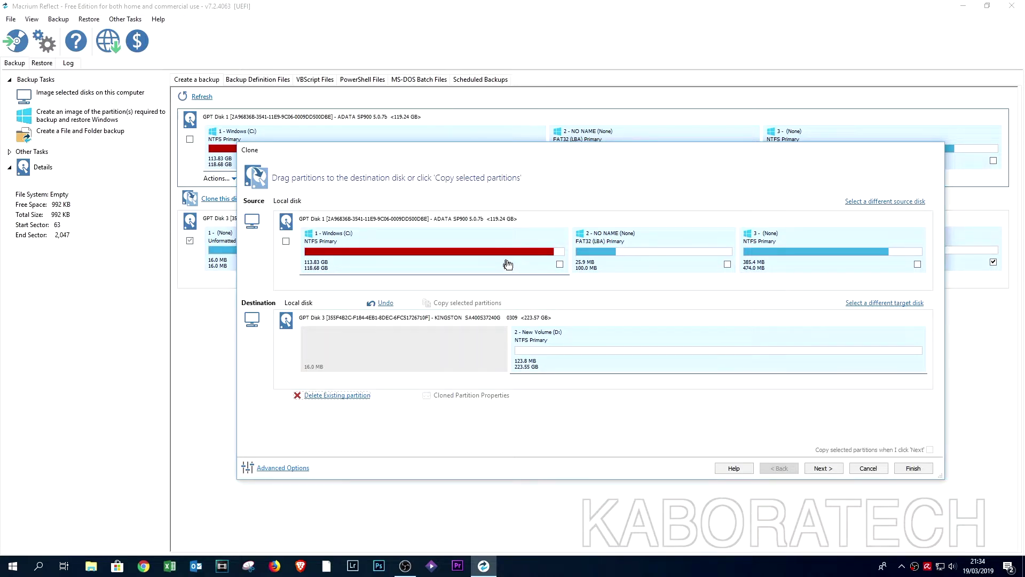
drag(693, 259, 409, 348)
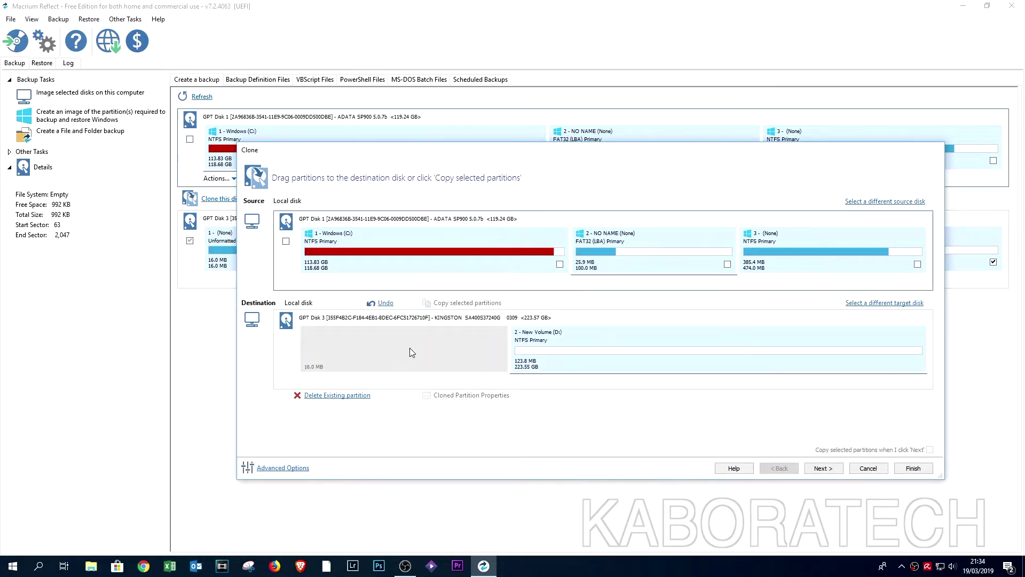
click(341, 397)
drag(636, 251, 439, 344)
drag(794, 246, 598, 345)
drag(415, 264, 768, 357)
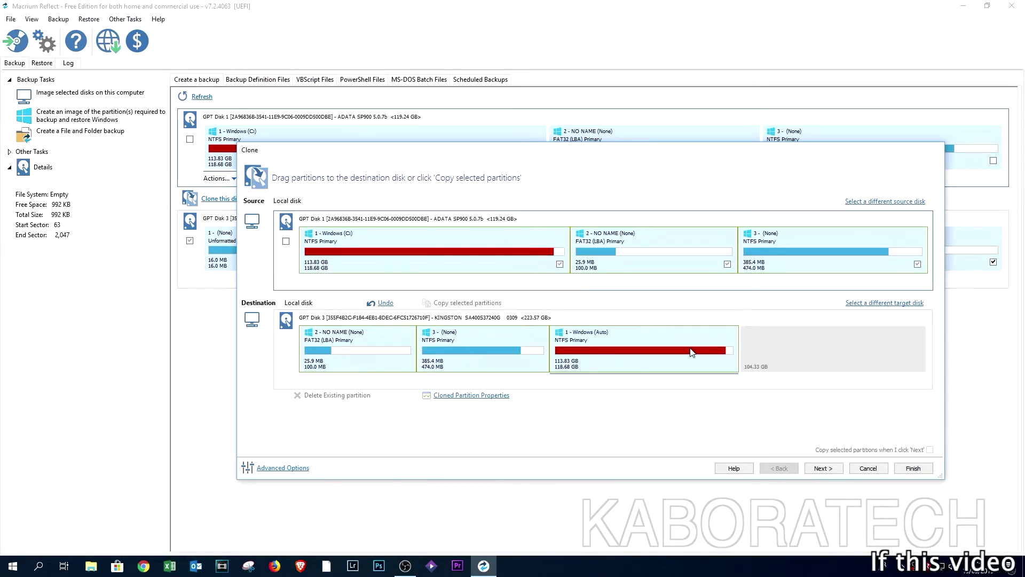
Expand the cloned Windows partition to its maximum size of 223.01 GB
click(641, 369)
click(457, 397)
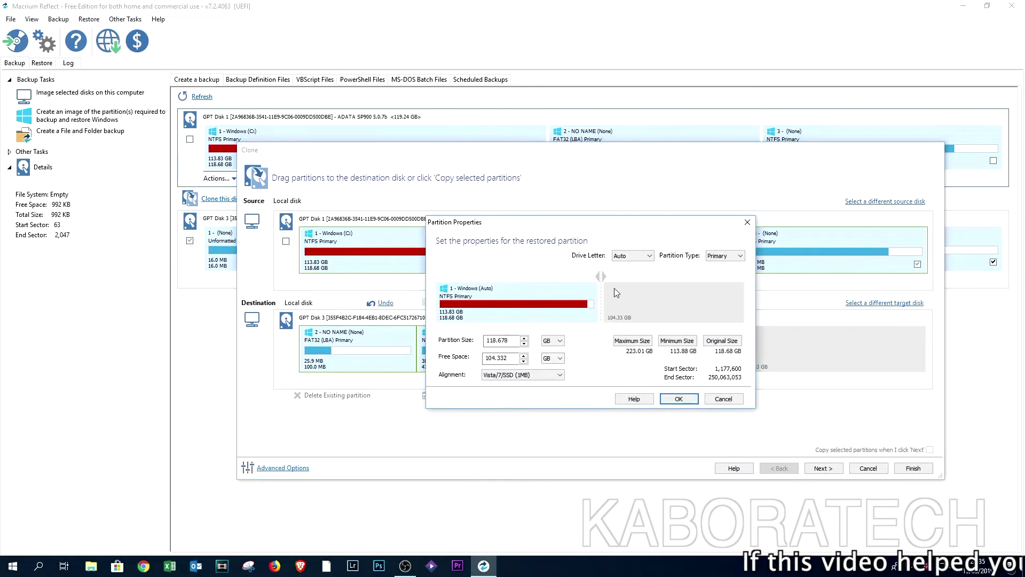
drag(634, 277, 743, 277)
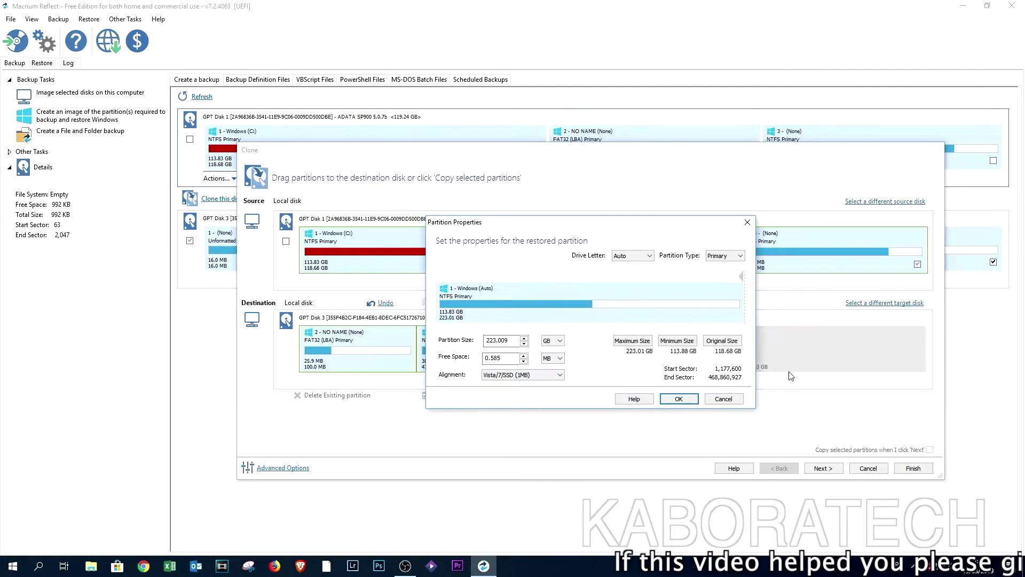
click(679, 399)
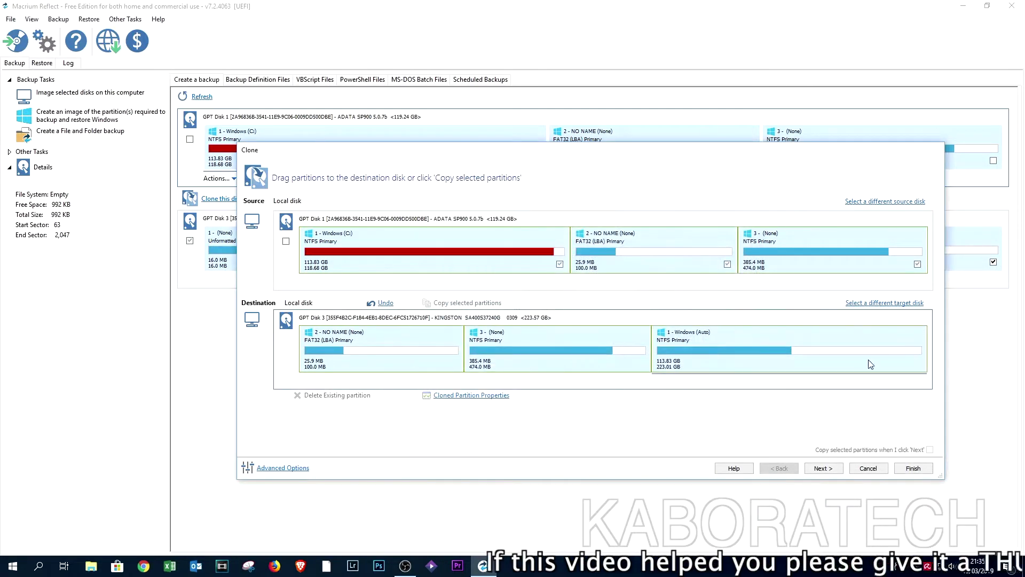
Finish the clone wizard without saving an XML definition, and allow the D: New Volume to be overwritten
click(839, 472)
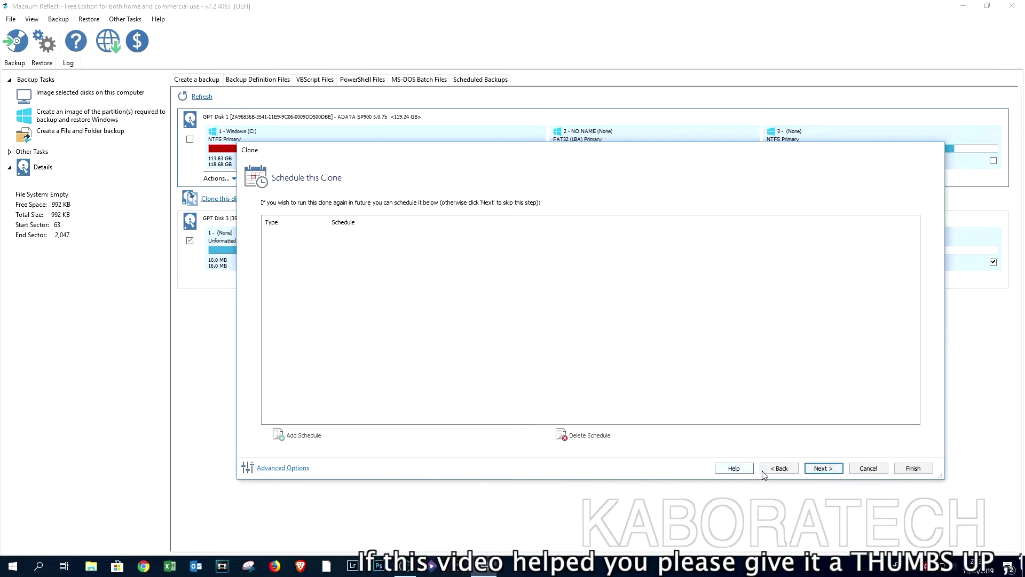
click(824, 472)
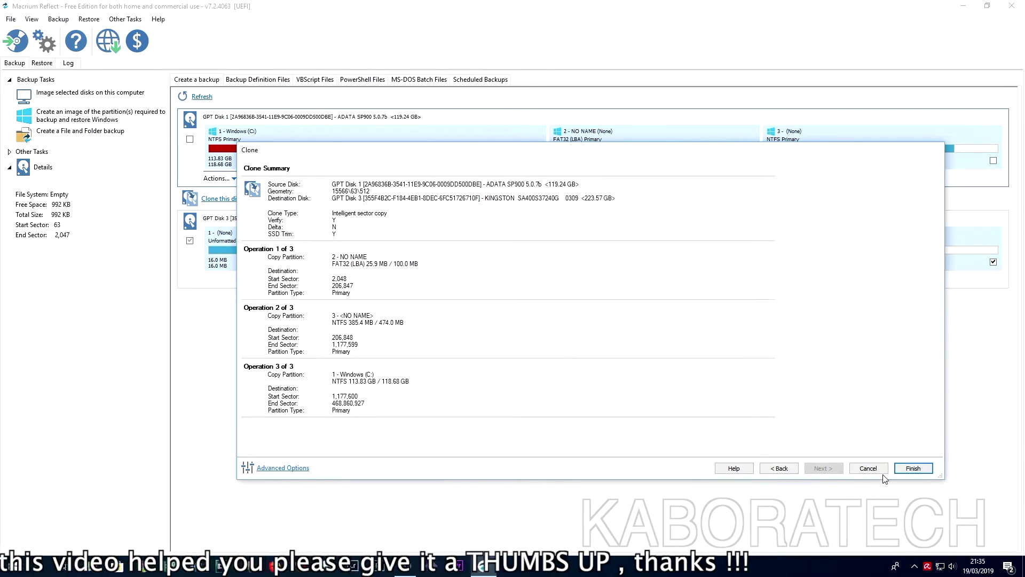
click(913, 469)
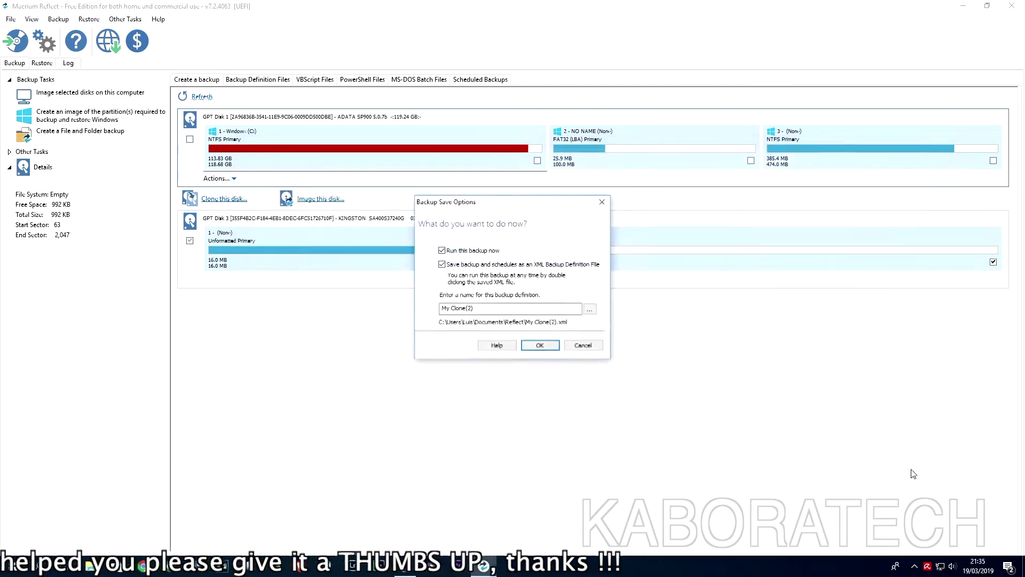
click(442, 264)
click(546, 349)
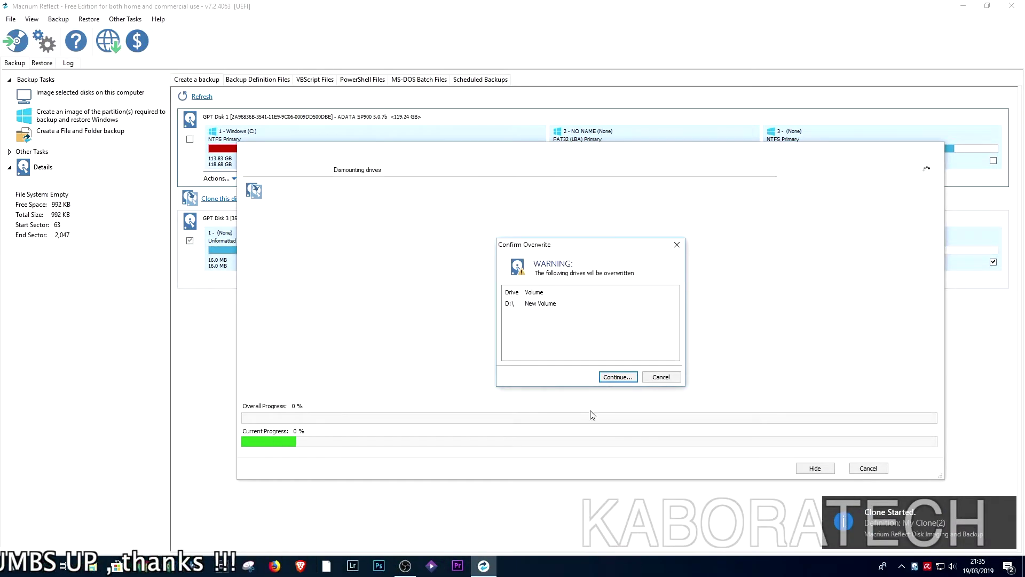
click(617, 377)
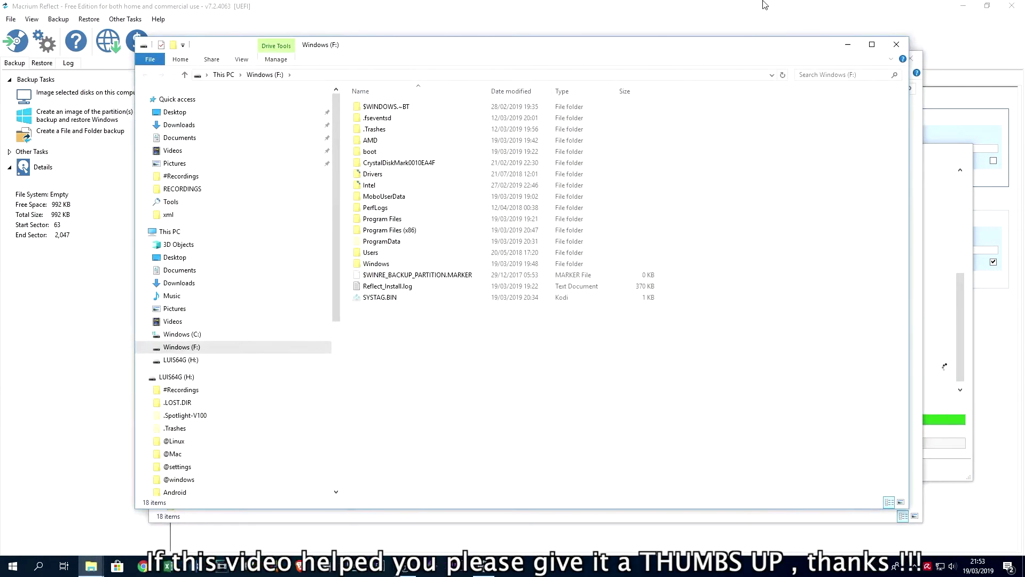
Close both Windows (F:) File Explorer windows after the clone completes in 00:17:47
click(907, 48)
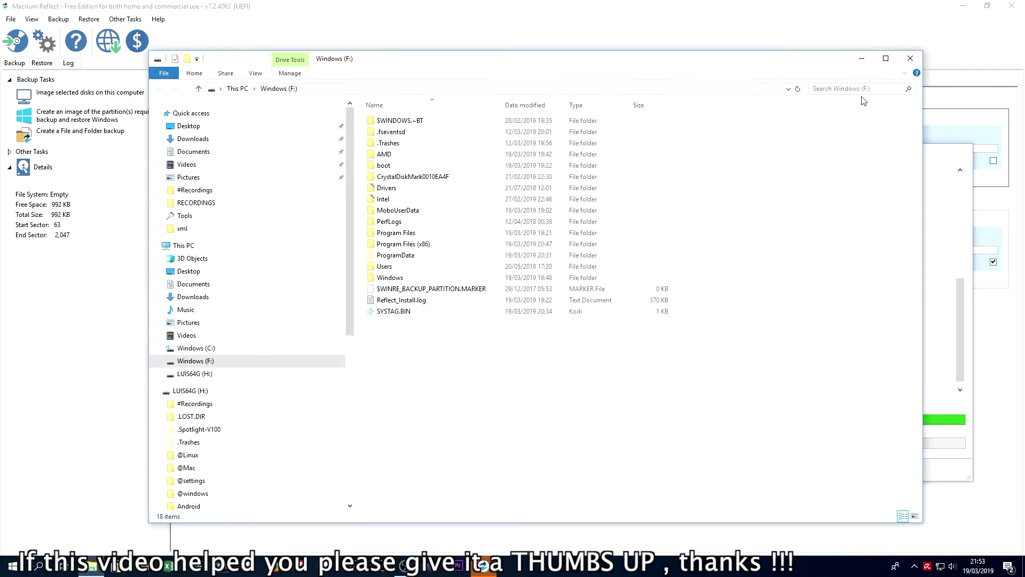
click(910, 57)
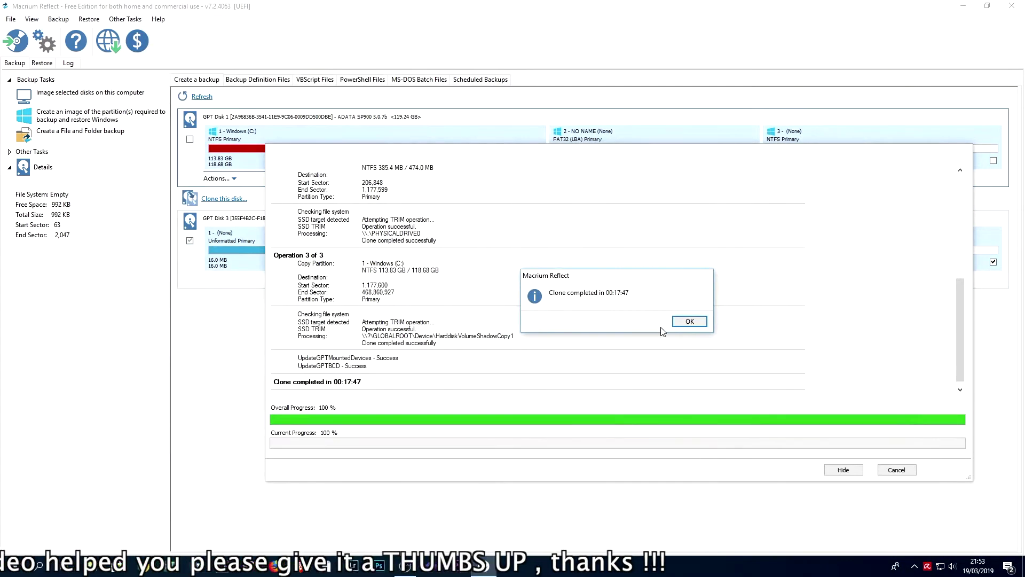
Acknowledge the 'Clone completed' message and close the progress window
click(689, 322)
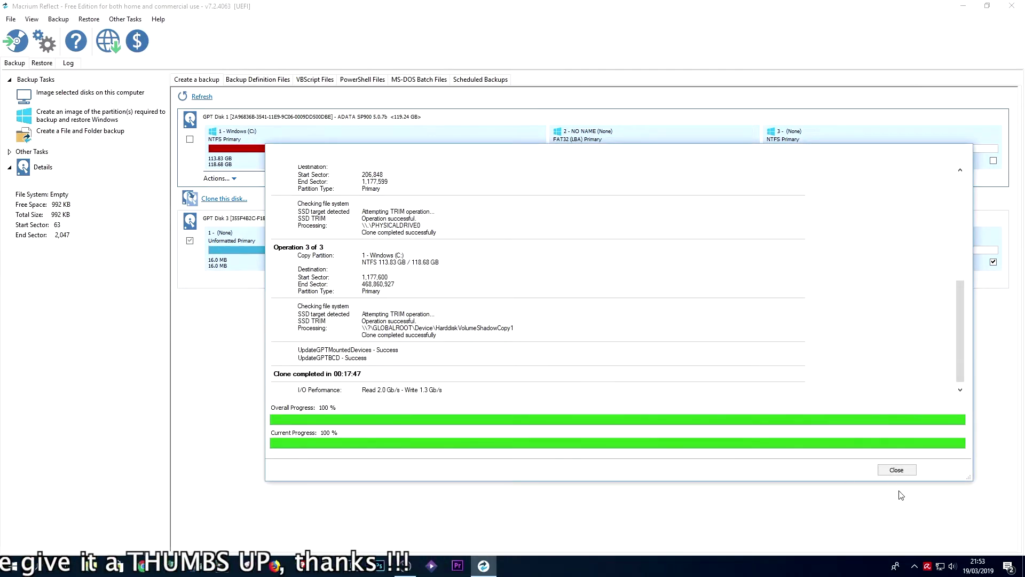
click(906, 472)
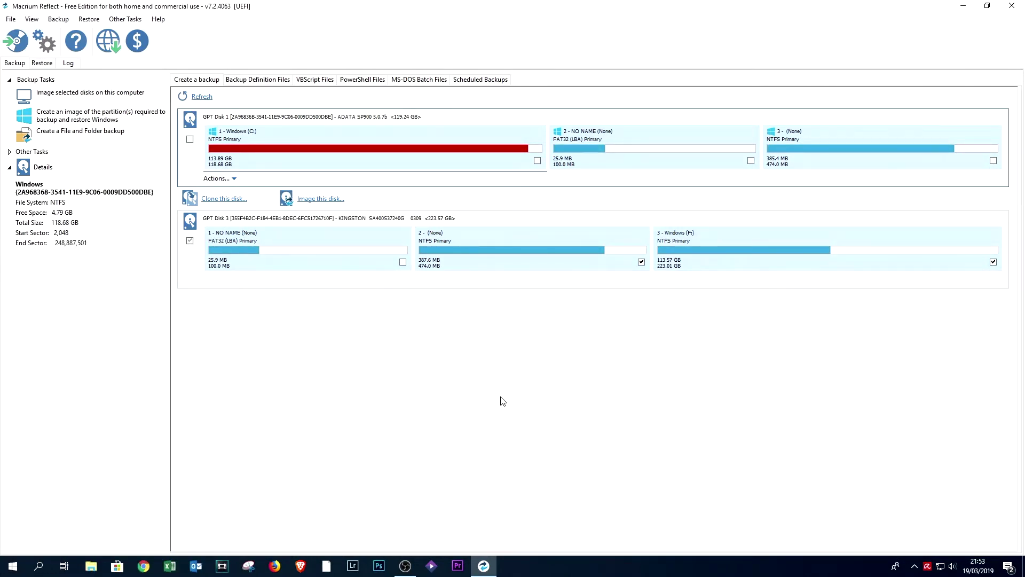
Show This PC's drives in a new File Explorer window, briefly checking Windows (C:)'s options
key(super+e)
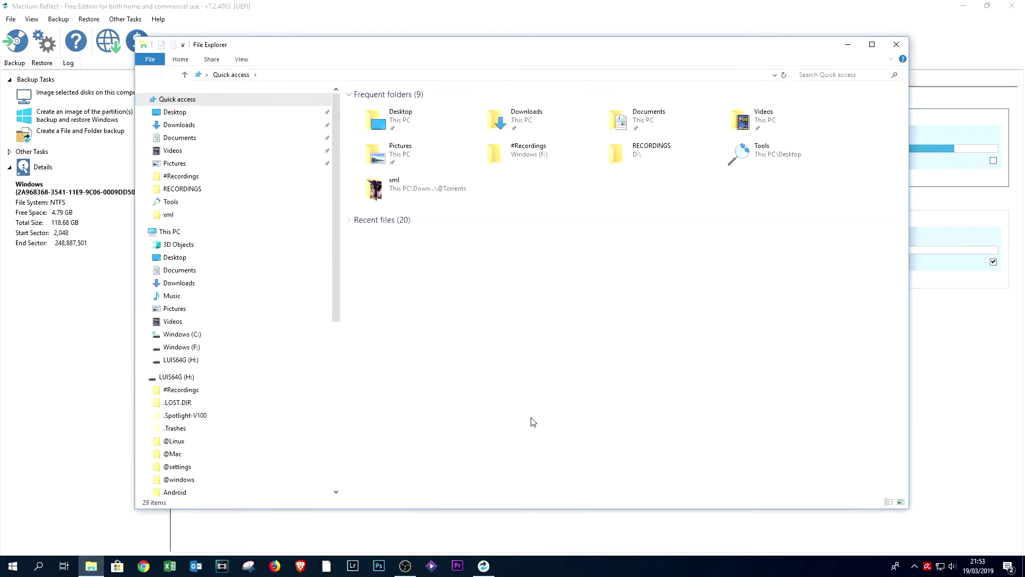
click(163, 233)
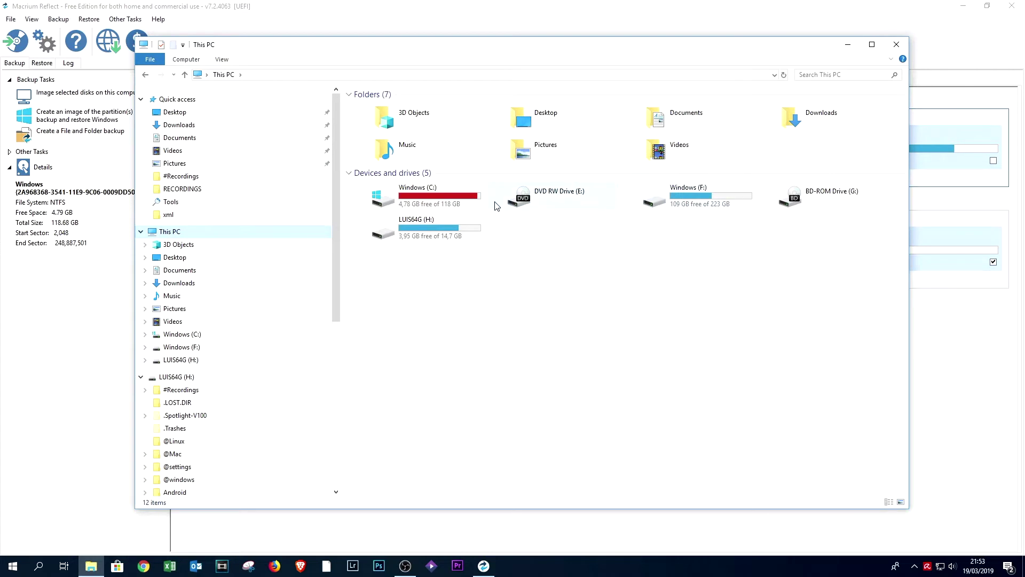
right_click(442, 202)
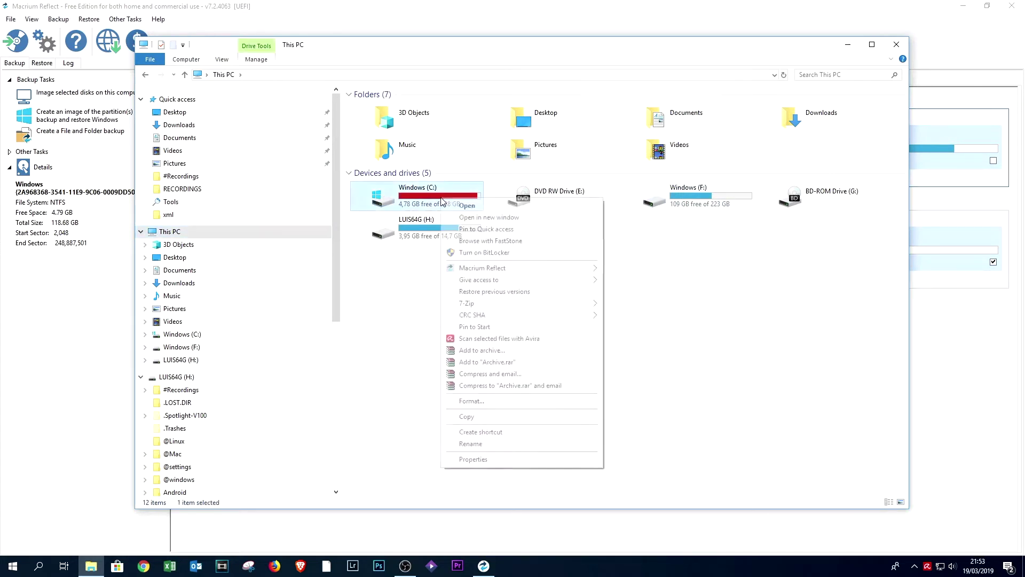
click(412, 412)
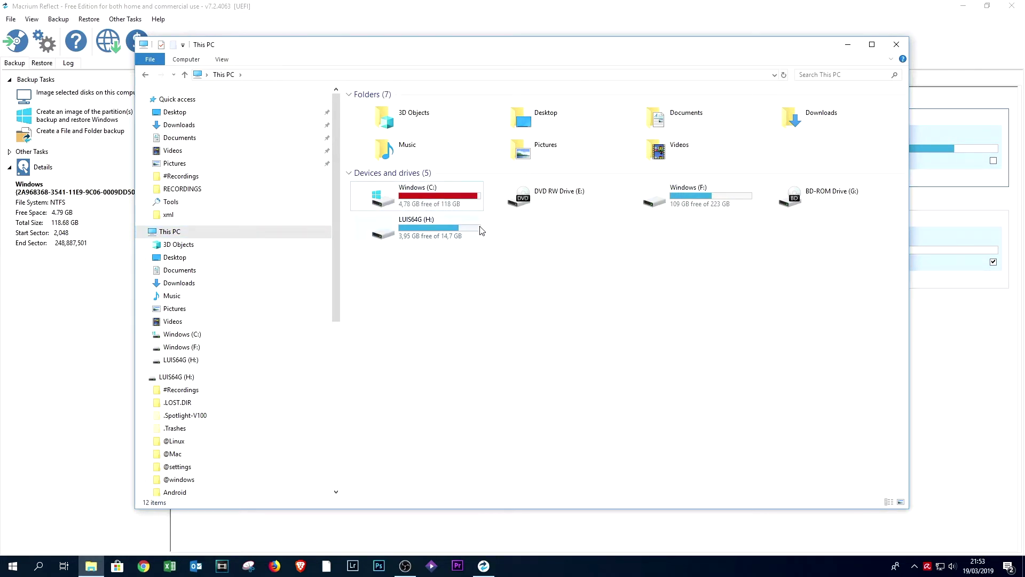
Check the Windows (F:) drive's properties, confirming 109 GB free of 223 GB
click(697, 207)
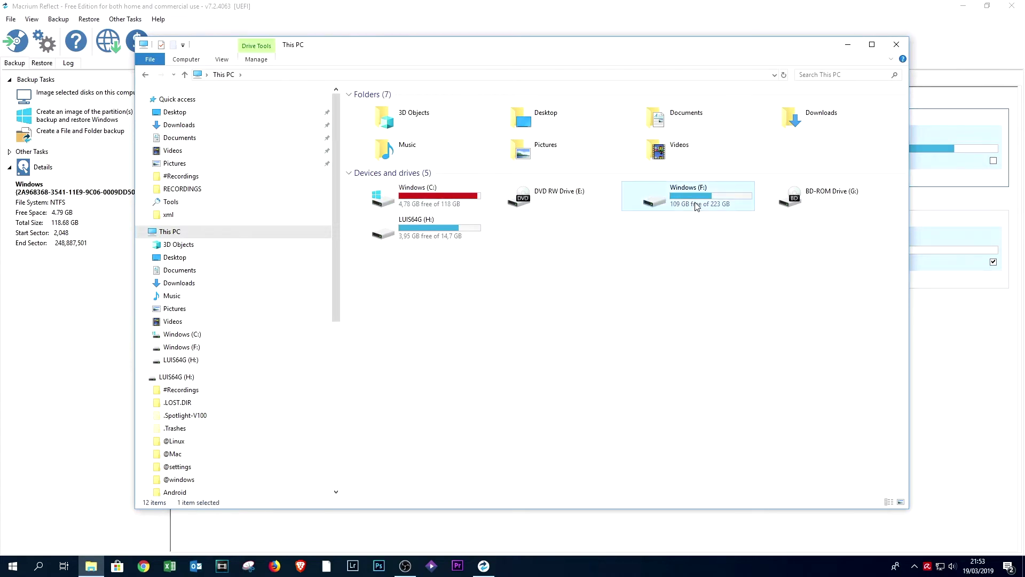
right_click(697, 206)
click(747, 487)
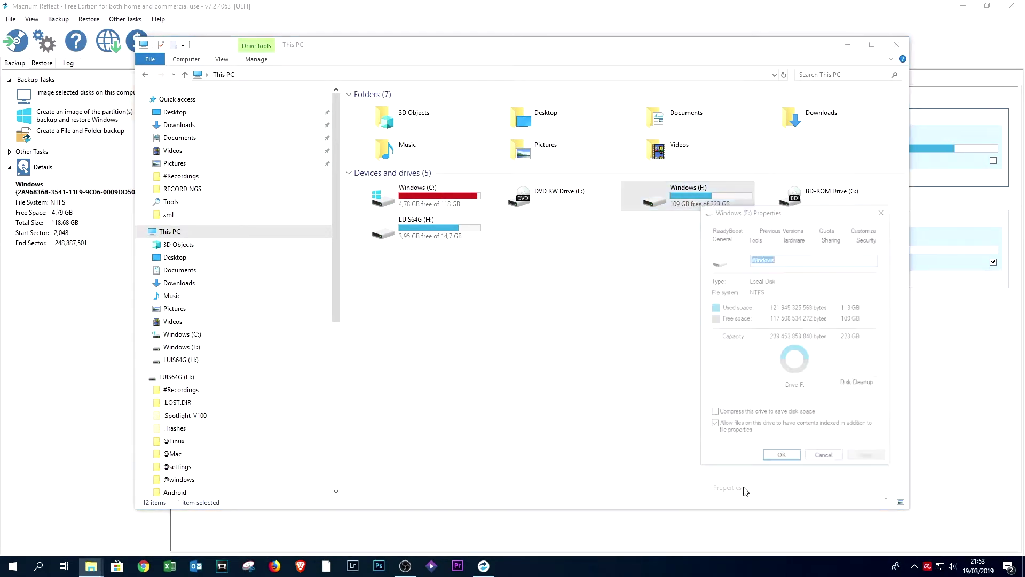
click(782, 459)
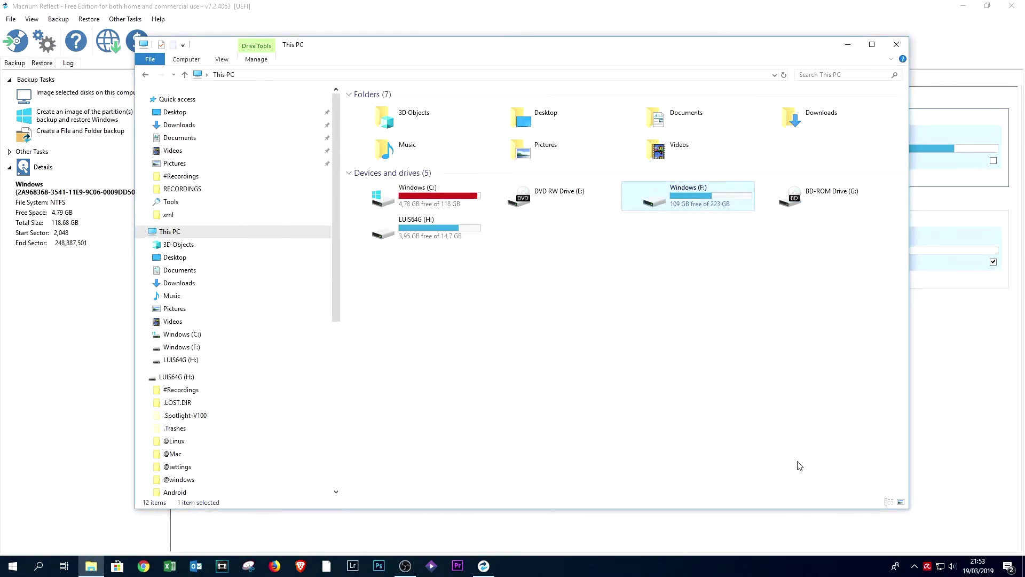
click(772, 452)
mouse_move(405, 570)
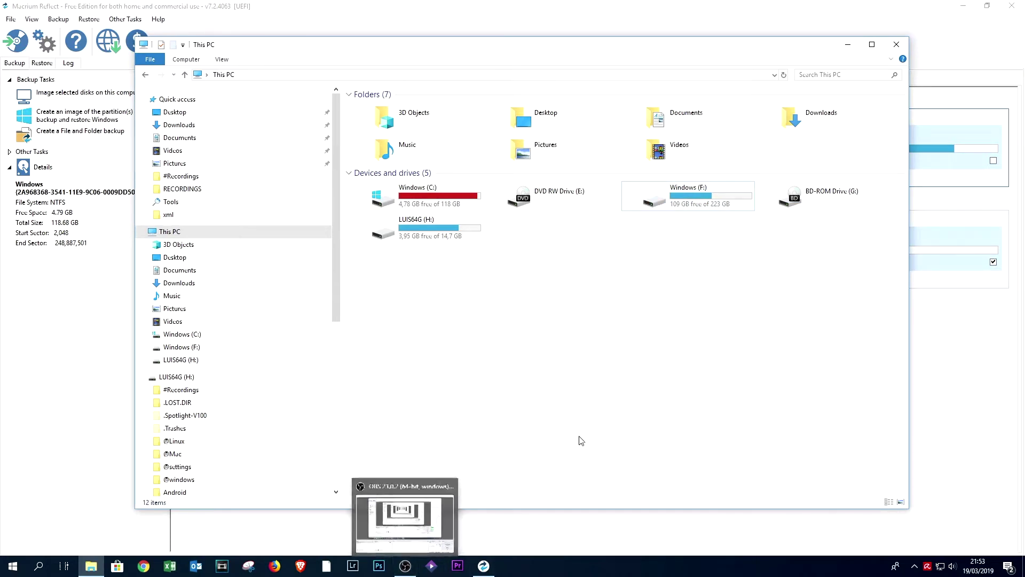
Show the Sleep, Shut down and Restart options from the Start menu's power button
click(12, 567)
click(13, 543)
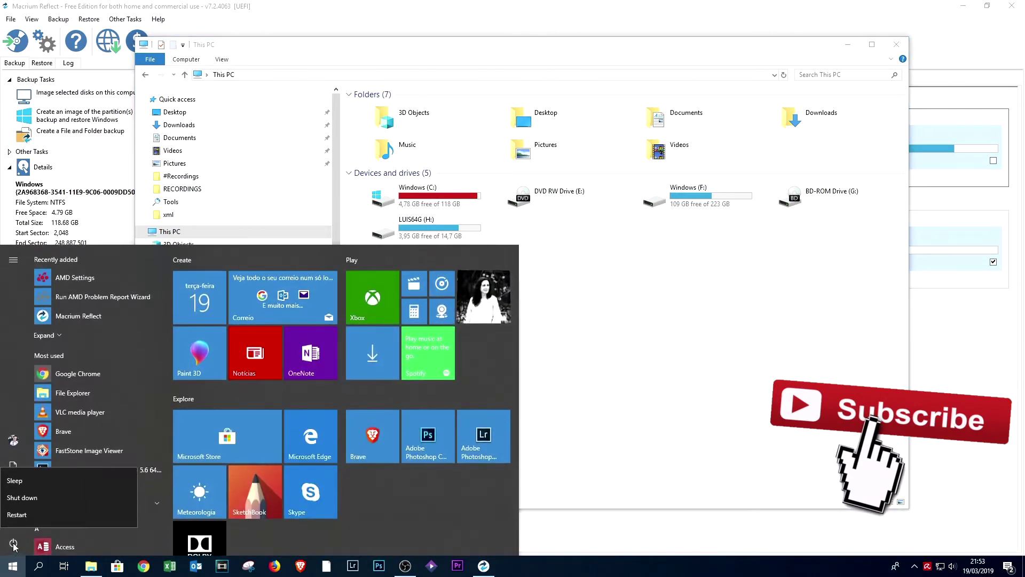